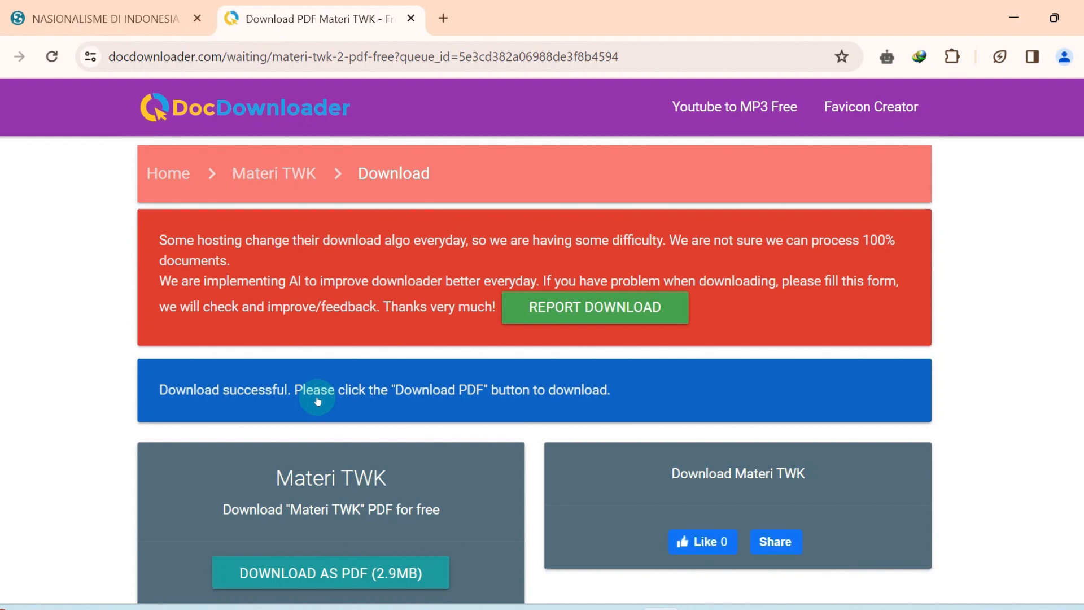
Step: Choose the PDF download option for the Materi TWK document on the DocDownloader result page
{"action": "scroll", "coordinate": [317, 400], "scroll_direction": "down", "scroll_amount": 2}
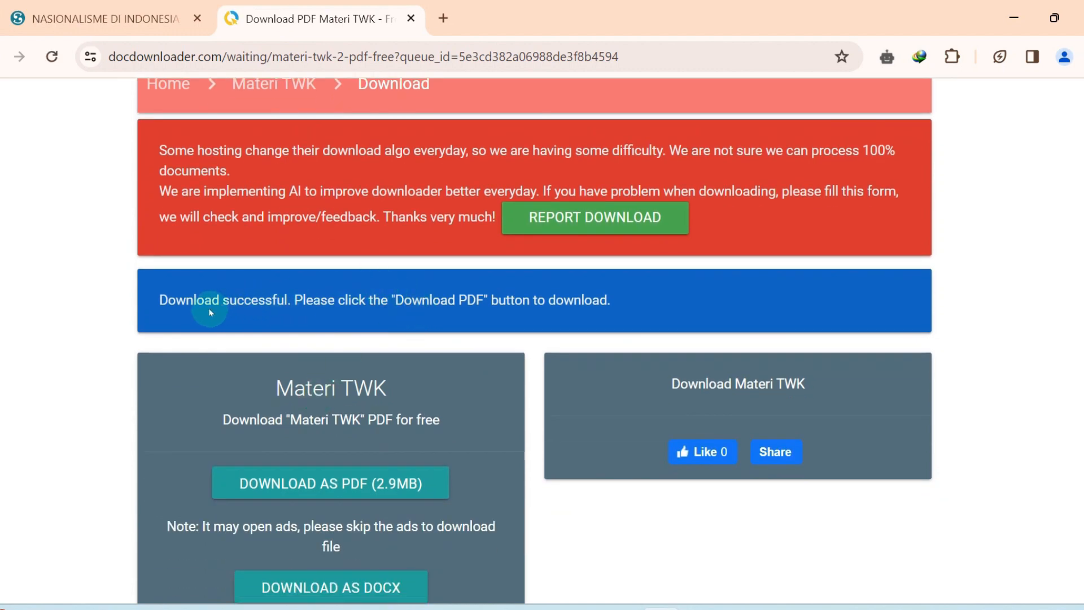
{"action": "scroll", "coordinate": [390, 362], "scroll_direction": "down", "scroll_amount": 2}
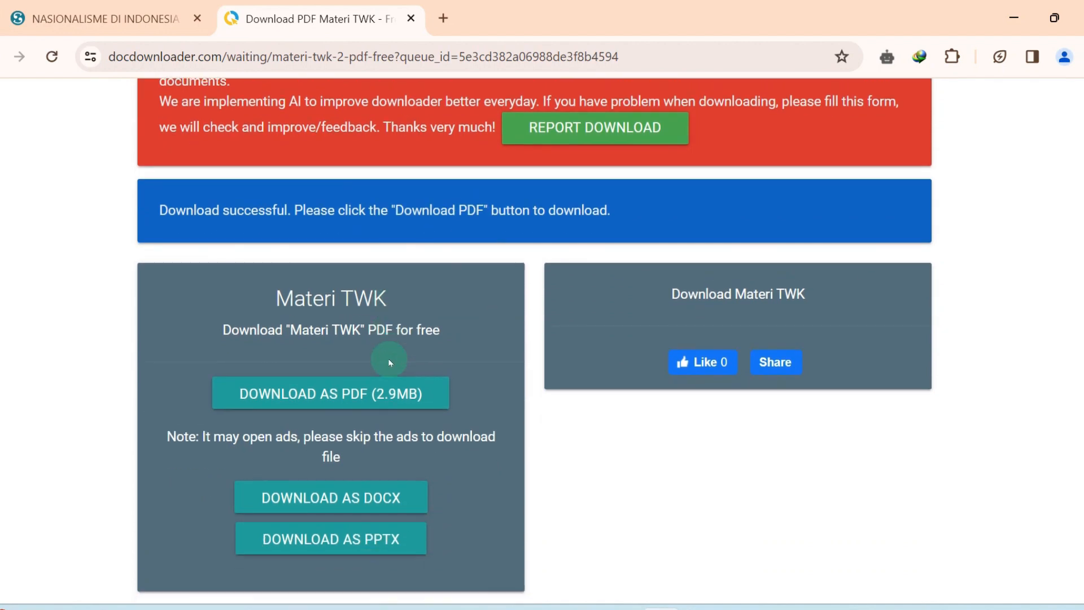
{"action": "left_click", "coordinate": [305, 394]}
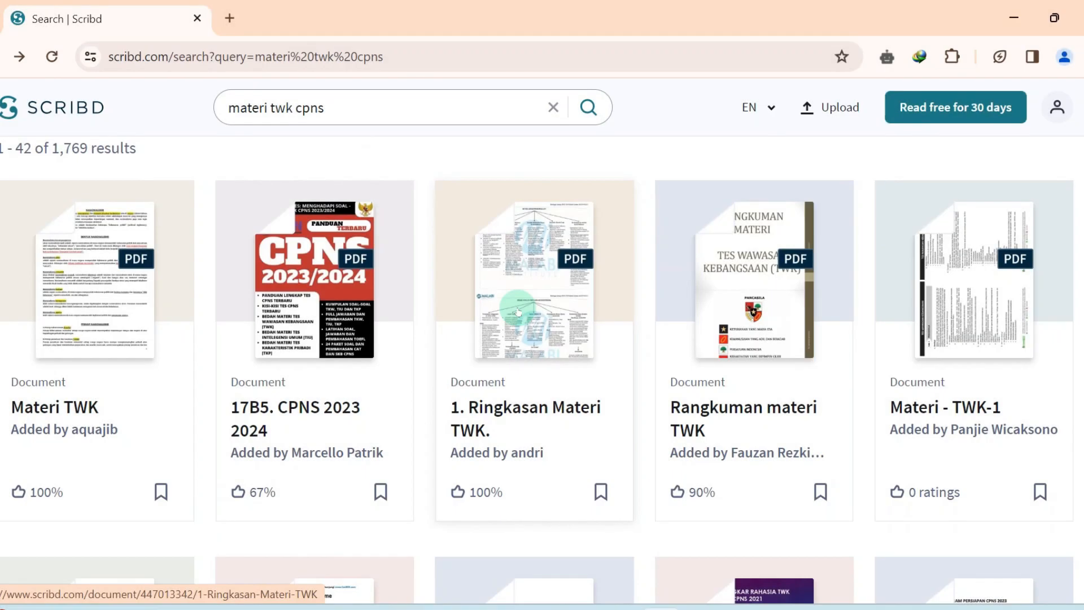
Step: Open the Materi TWK document from the Scribd search results for "materi twk cpns"
{"action": "left_click", "coordinate": [90, 310]}
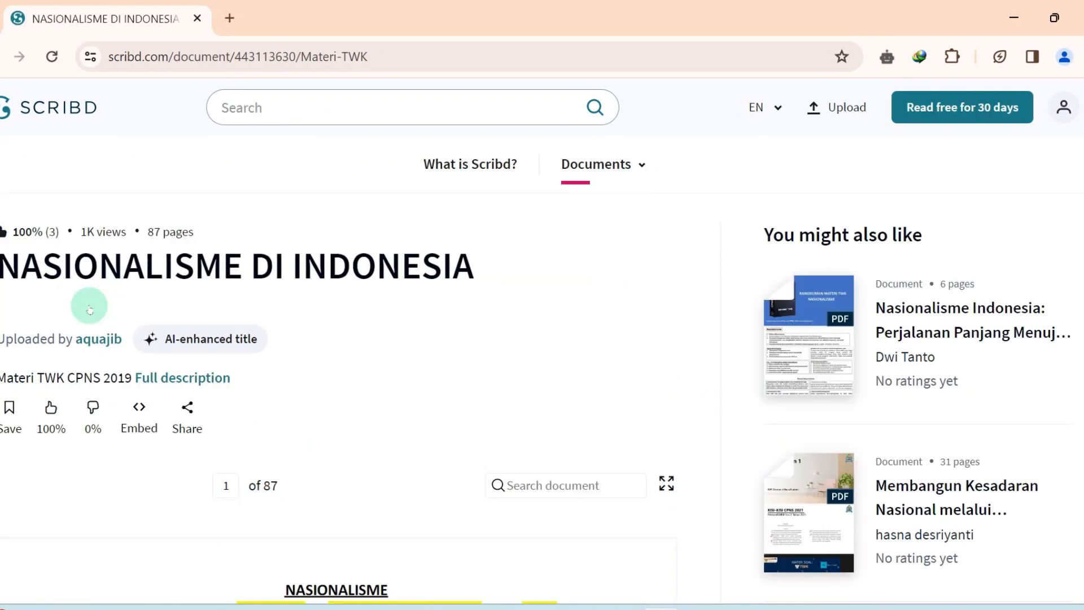
Step: Look through the document's pages to see how much of it can be read in the preview
{"action": "scroll", "coordinate": [329, 337], "scroll_direction": "down", "scroll_amount": 6}
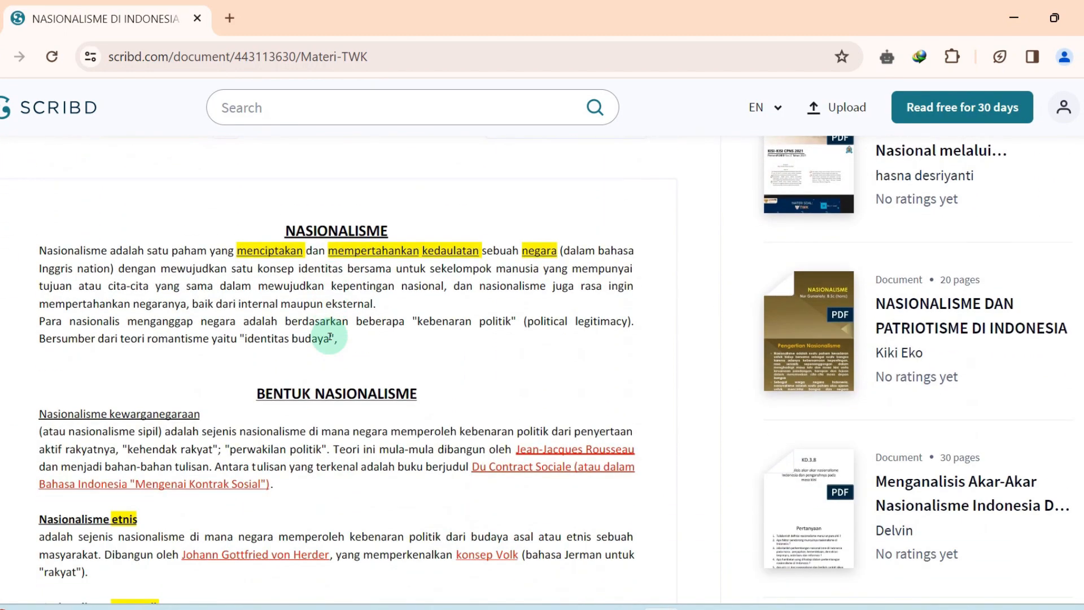
{"action": "scroll", "coordinate": [330, 338], "scroll_direction": "down", "scroll_amount": 9}
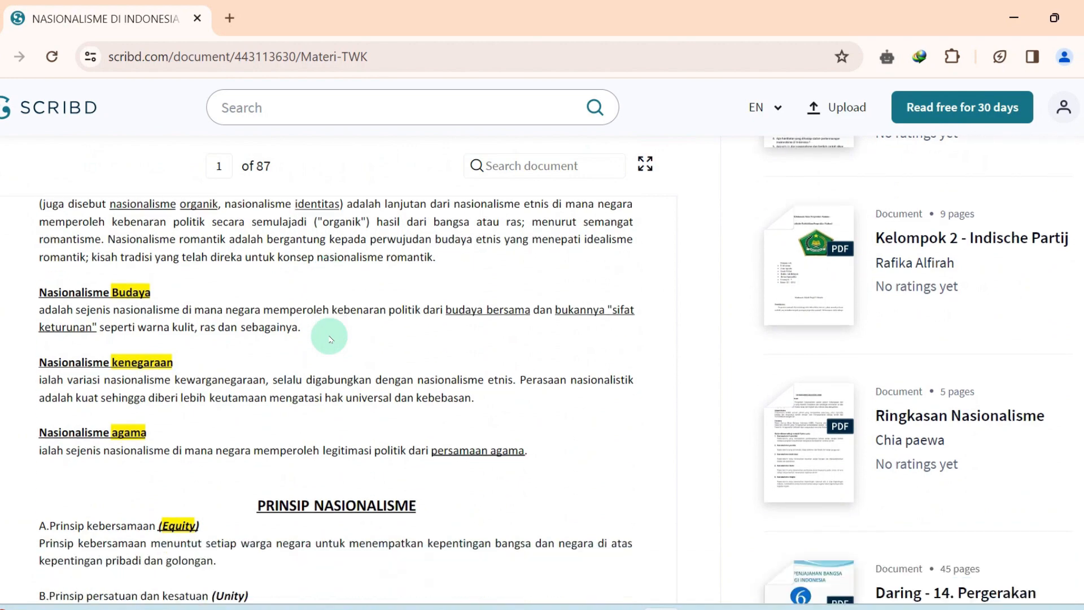
{"action": "scroll", "coordinate": [331, 337], "scroll_direction": "down", "scroll_amount": 2}
{"action": "scroll", "coordinate": [331, 337], "scroll_direction": "down", "scroll_amount": 3}
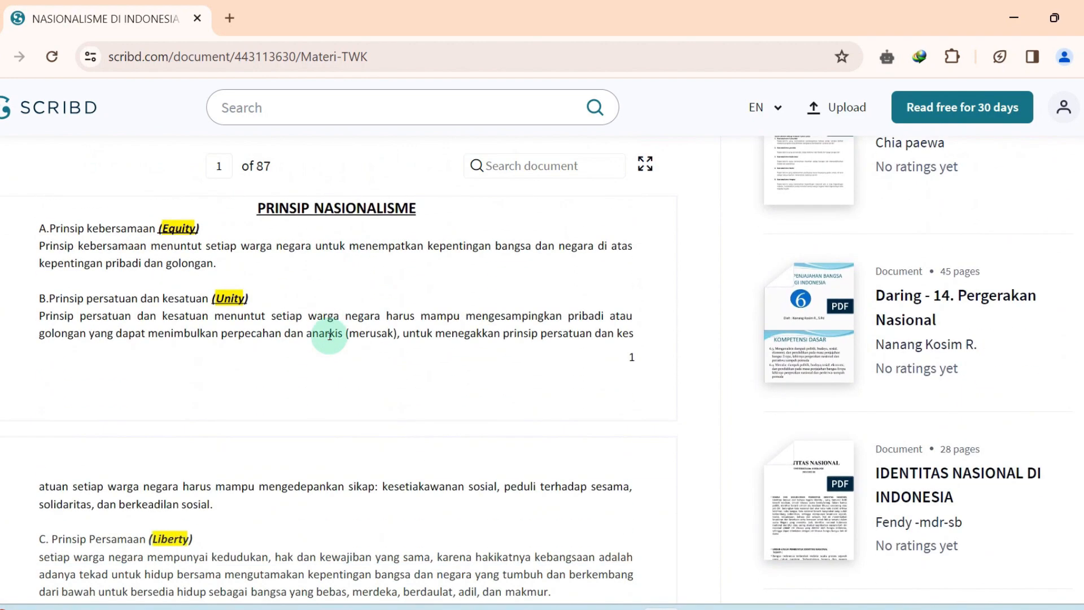
{"action": "scroll", "coordinate": [330, 336], "scroll_direction": "down", "scroll_amount": 3}
{"action": "scroll", "coordinate": [330, 338], "scroll_direction": "down", "scroll_amount": 3}
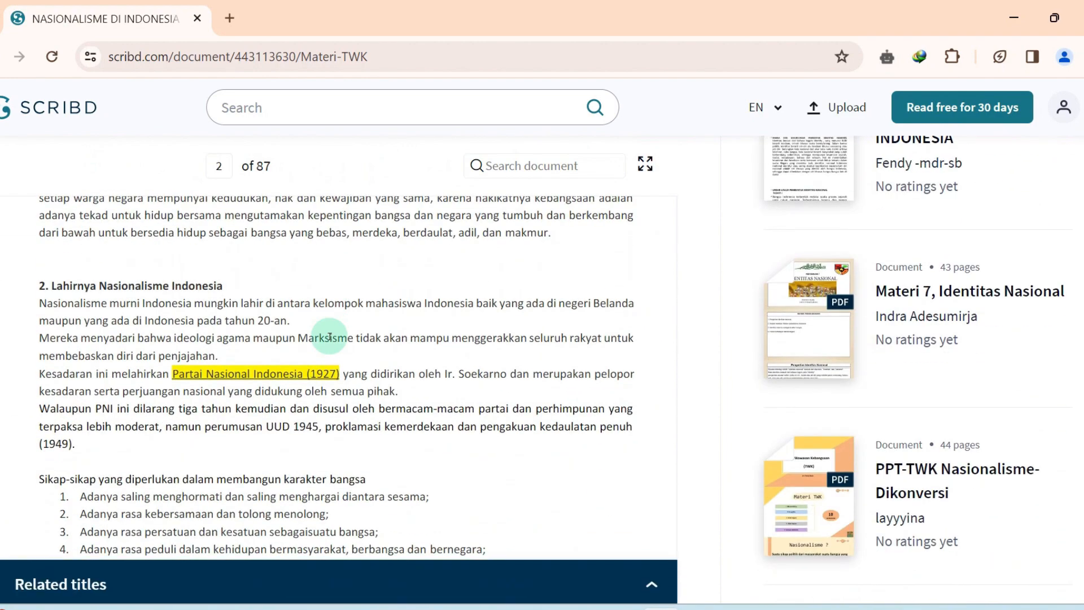
{"action": "scroll", "coordinate": [330, 337], "scroll_direction": "down", "scroll_amount": 12}
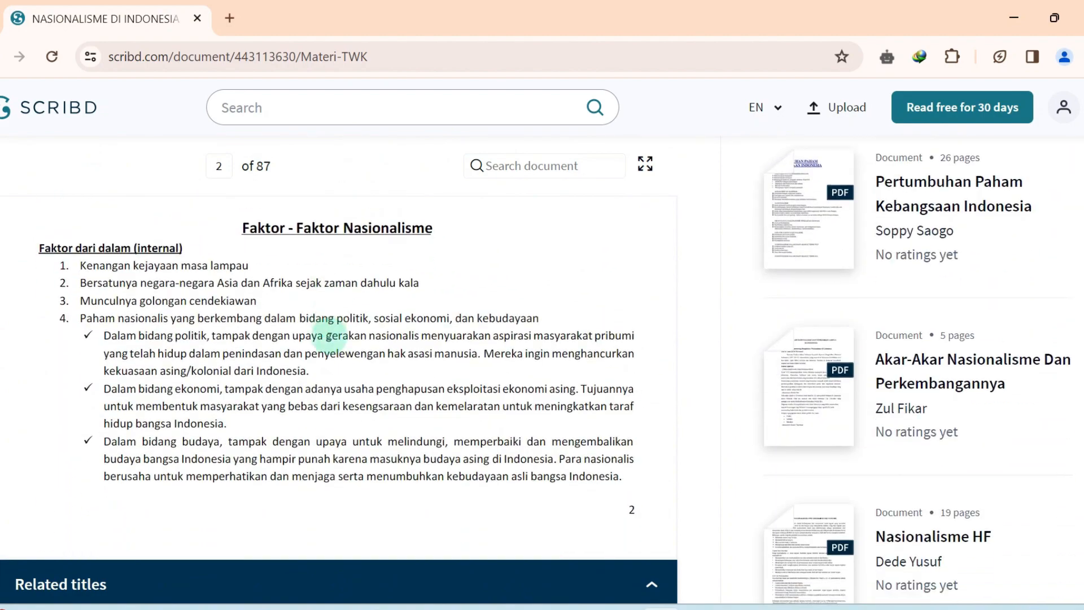
{"action": "scroll", "coordinate": [330, 338], "scroll_direction": "down", "scroll_amount": 18}
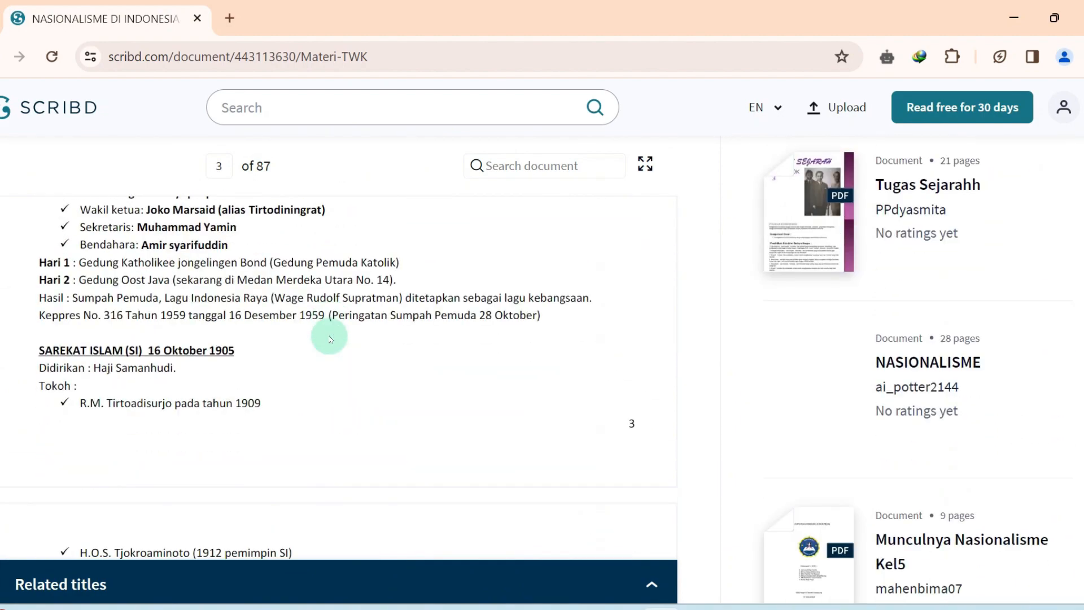
{"action": "scroll", "coordinate": [330, 338], "scroll_direction": "down", "scroll_amount": 9}
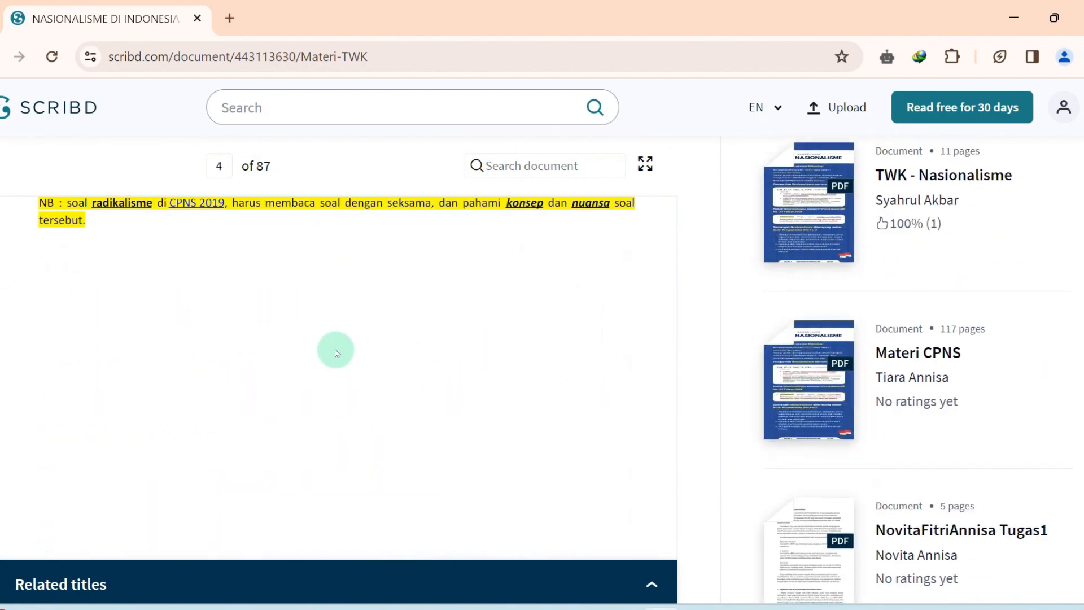
{"action": "scroll", "coordinate": [335, 350], "scroll_direction": "up", "scroll_amount": 8}
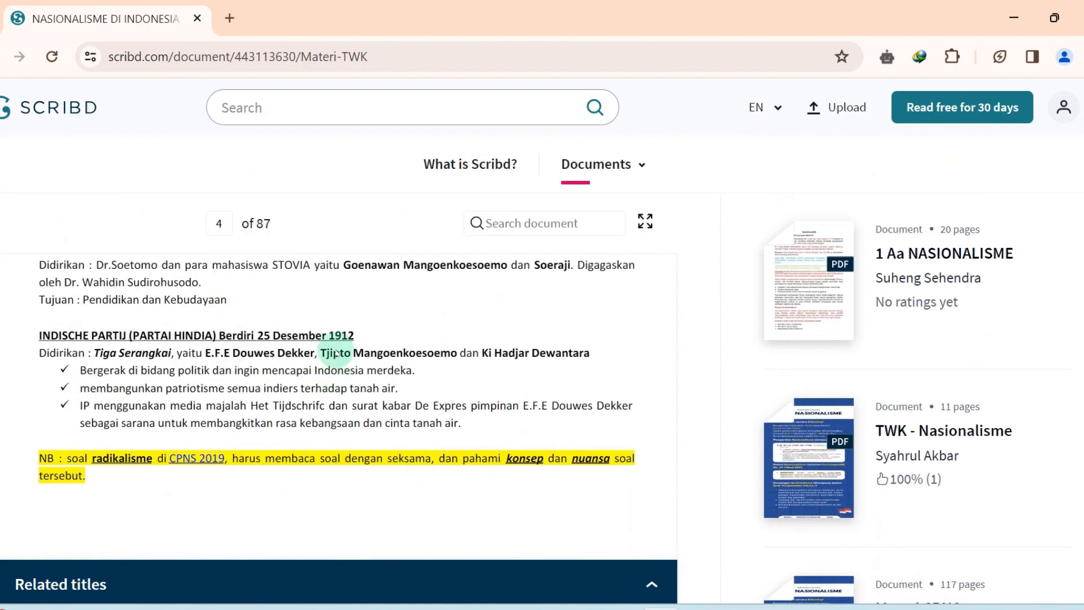
{"action": "scroll", "coordinate": [449, 370], "scroll_direction": "down", "scroll_amount": 10}
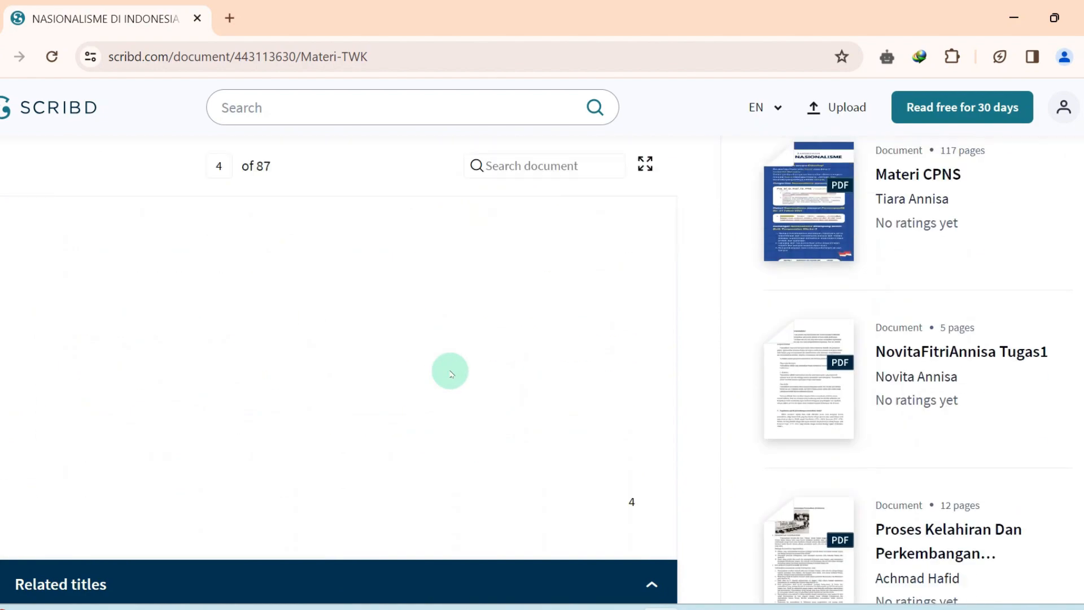
{"action": "scroll", "coordinate": [451, 373], "scroll_direction": "down", "scroll_amount": 4}
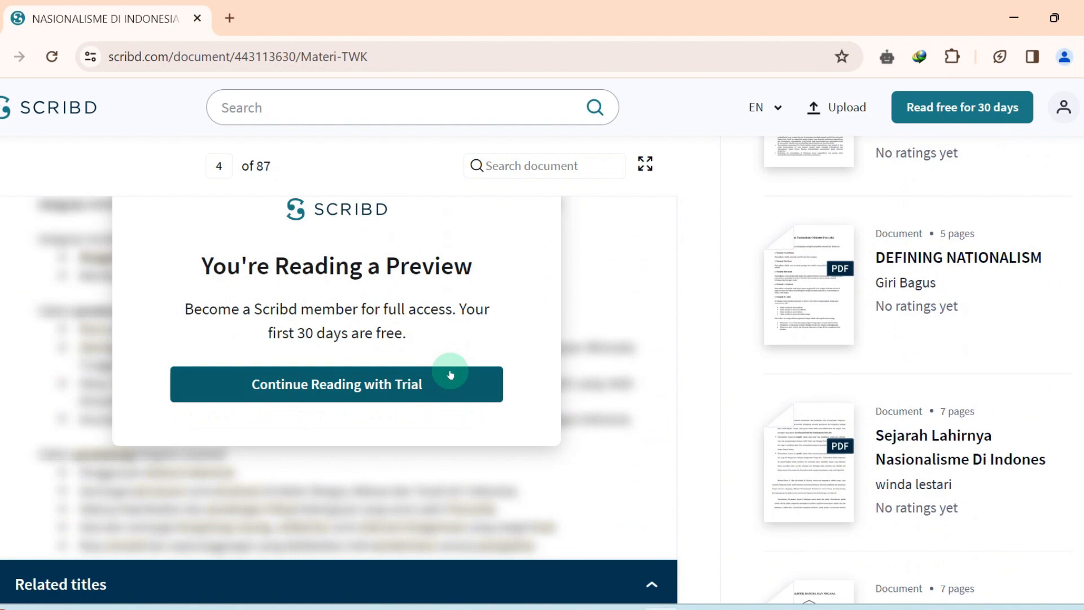
{"action": "scroll", "coordinate": [450, 373], "scroll_direction": "down", "scroll_amount": 8}
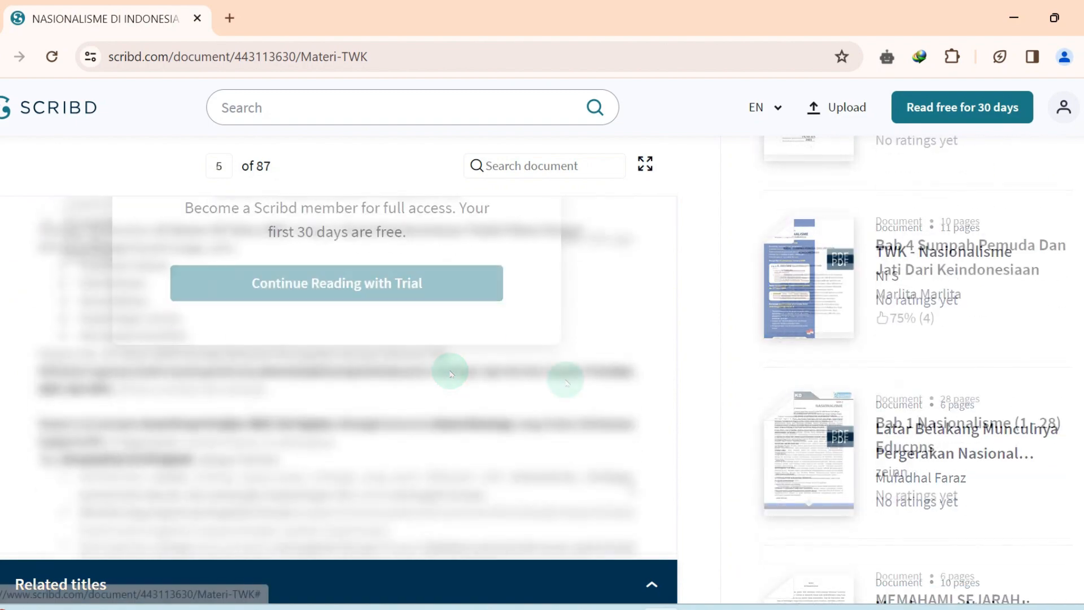
{"action": "scroll", "coordinate": [565, 381], "scroll_direction": "down", "scroll_amount": 5}
{"action": "scroll", "coordinate": [566, 382], "scroll_direction": "up", "scroll_amount": 10}
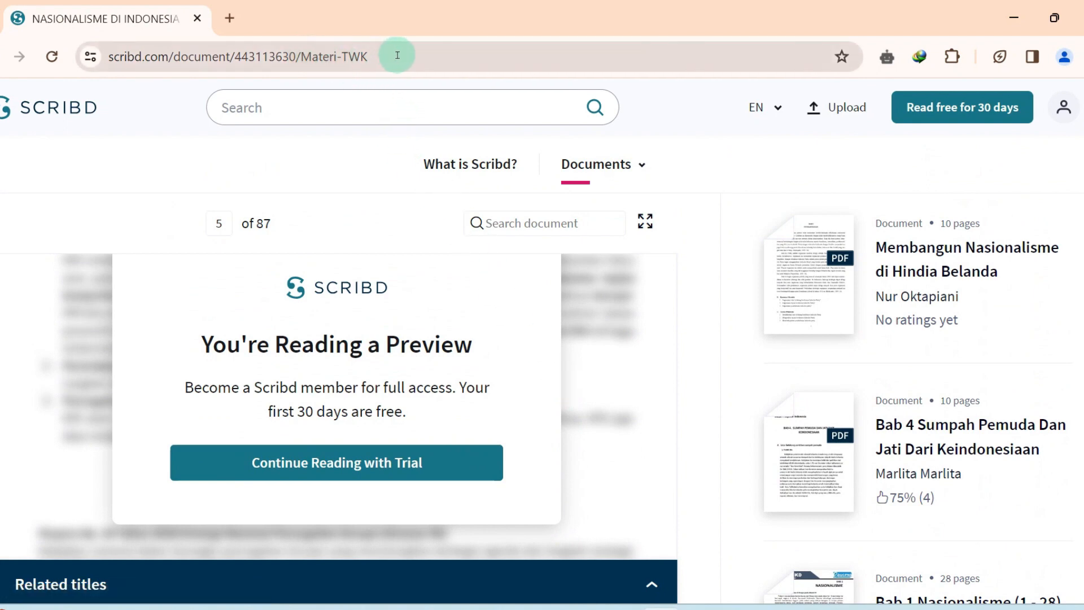
Step: Open docdownloader.com in a new browser tab and make its Scribd document URL field ready for input
{"action": "left_click_drag", "start_coordinate": [395, 54], "coordinate": [317, 59]}
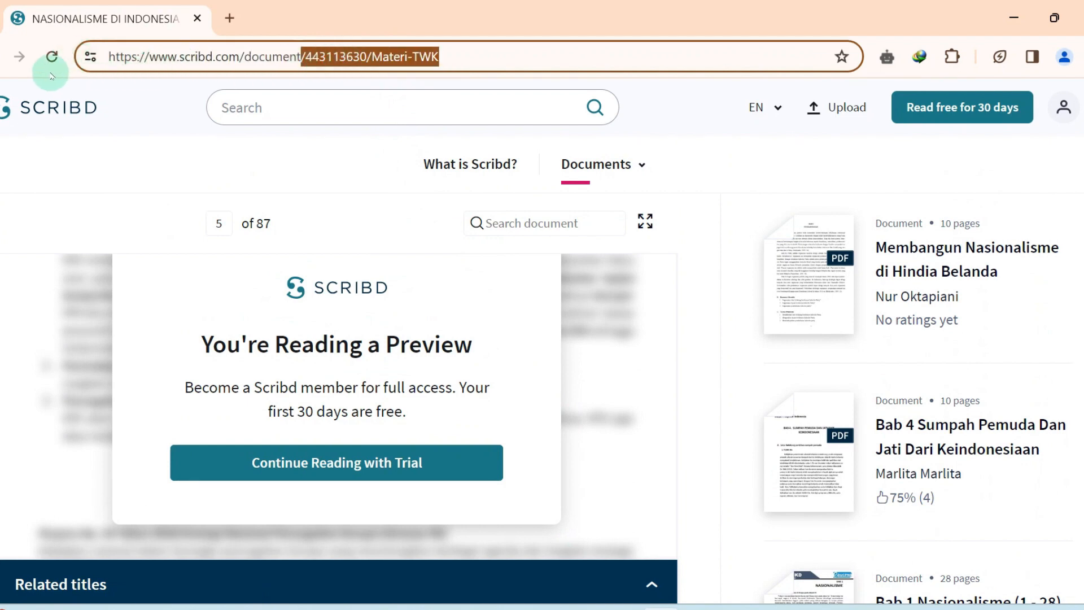
{"action": "left_click", "coordinate": [520, 49]}
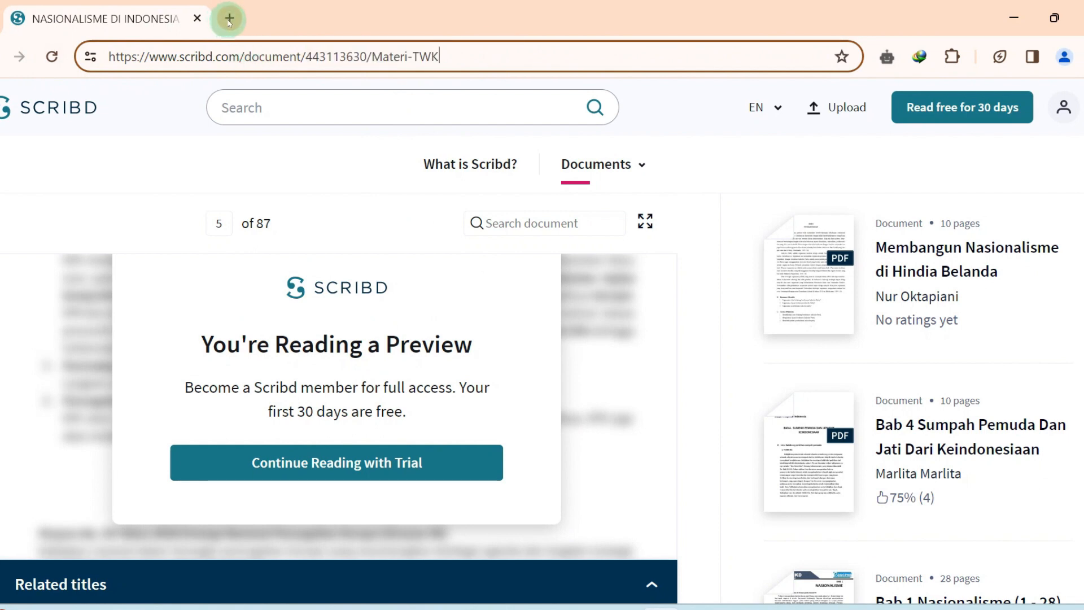
{"action": "left_click", "coordinate": [229, 19]}
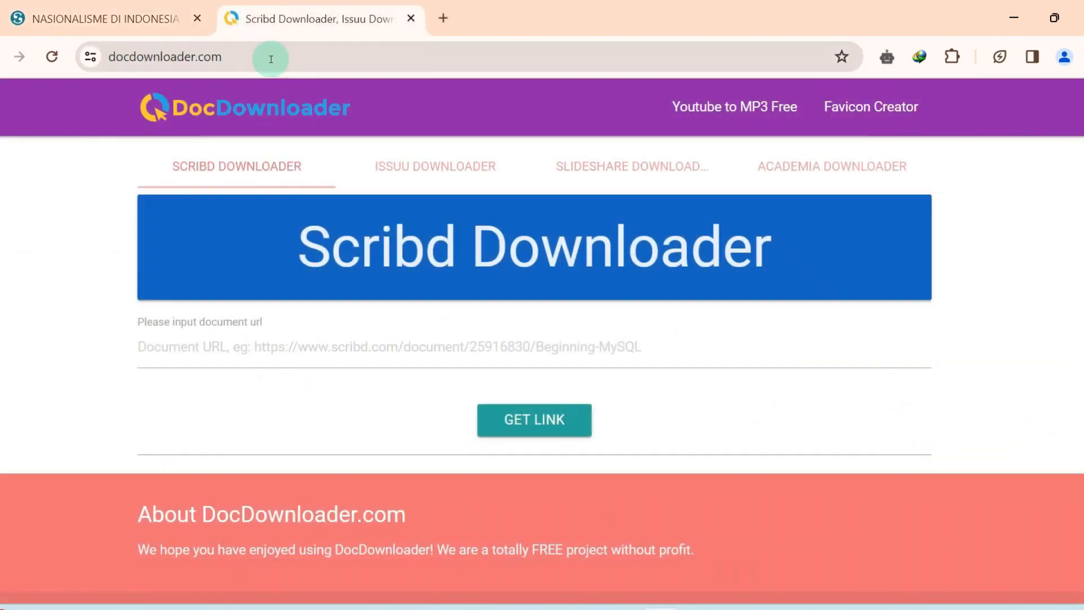
{"action": "left_click", "coordinate": [347, 350]}
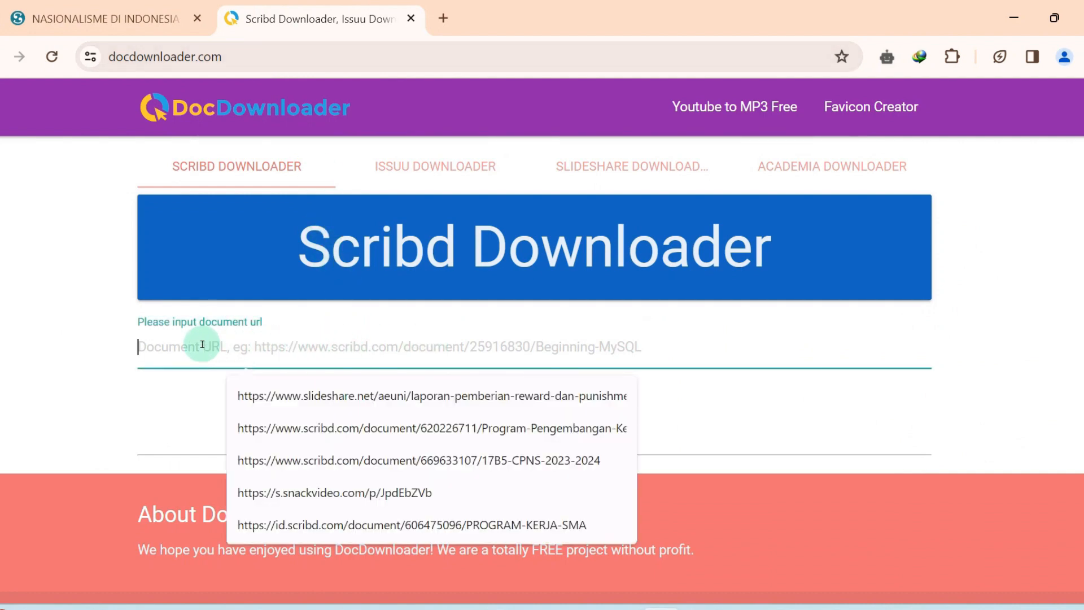
Step: Return to the Scribd document and copy its full web address
{"action": "left_click", "coordinate": [76, 5]}
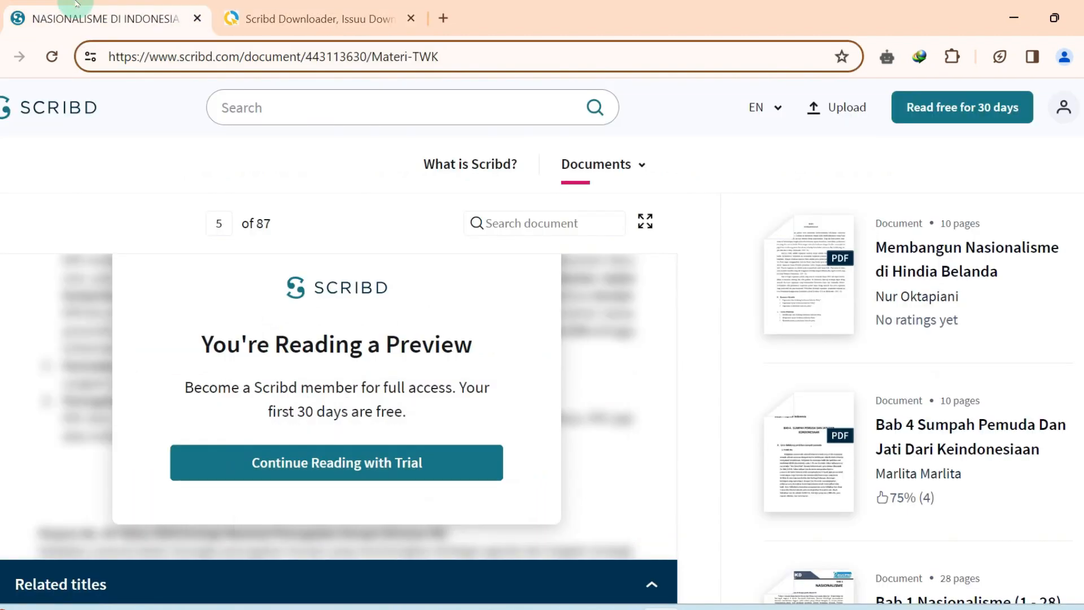
{"action": "left_click_drag", "start_coordinate": [480, 61], "coordinate": [66, 52]}
{"action": "key", "text": "ctrl+c"}
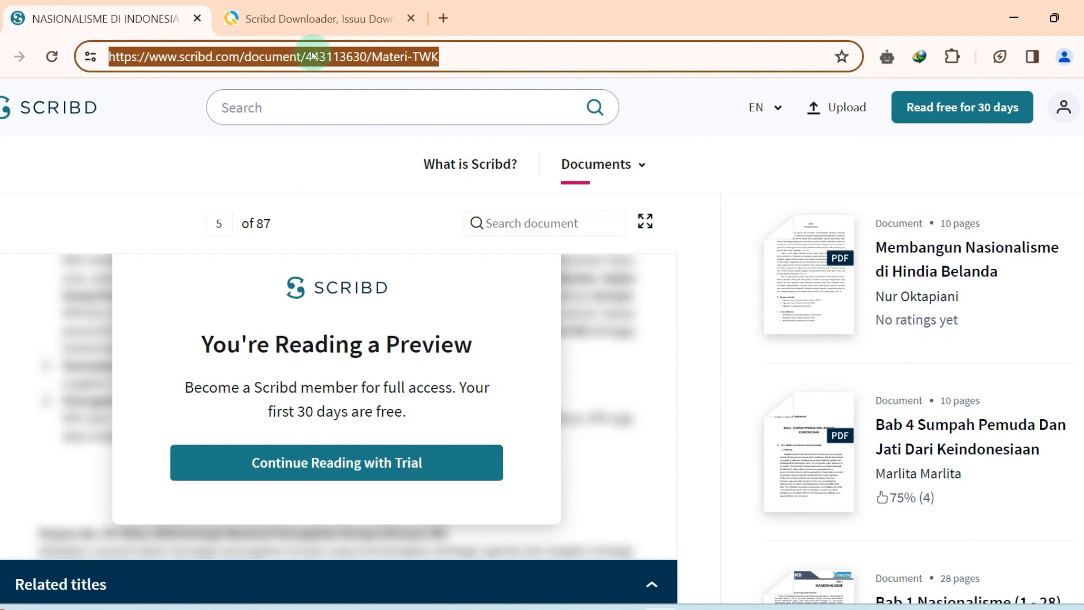
{"action": "left_click", "coordinate": [309, 10]}
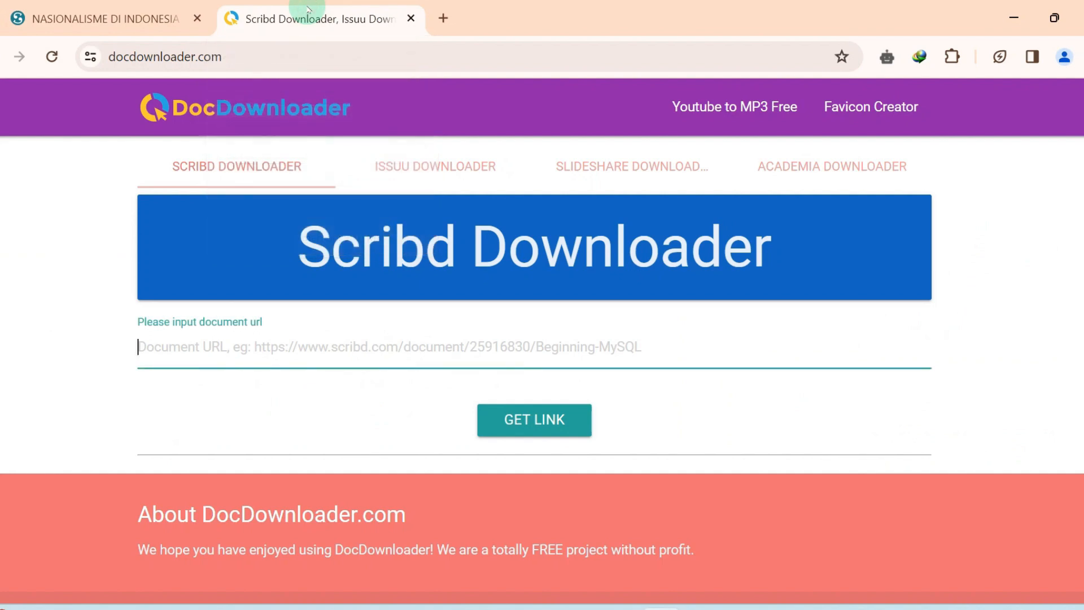
{"action": "left_click", "coordinate": [232, 349]}
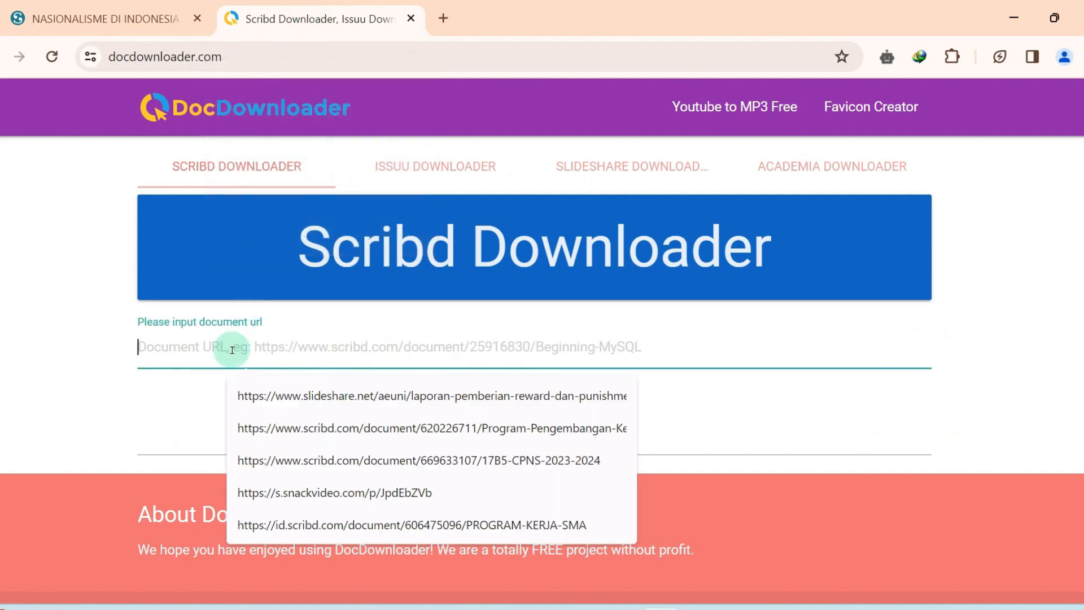
{"action": "key", "text": "ctrl+v"}
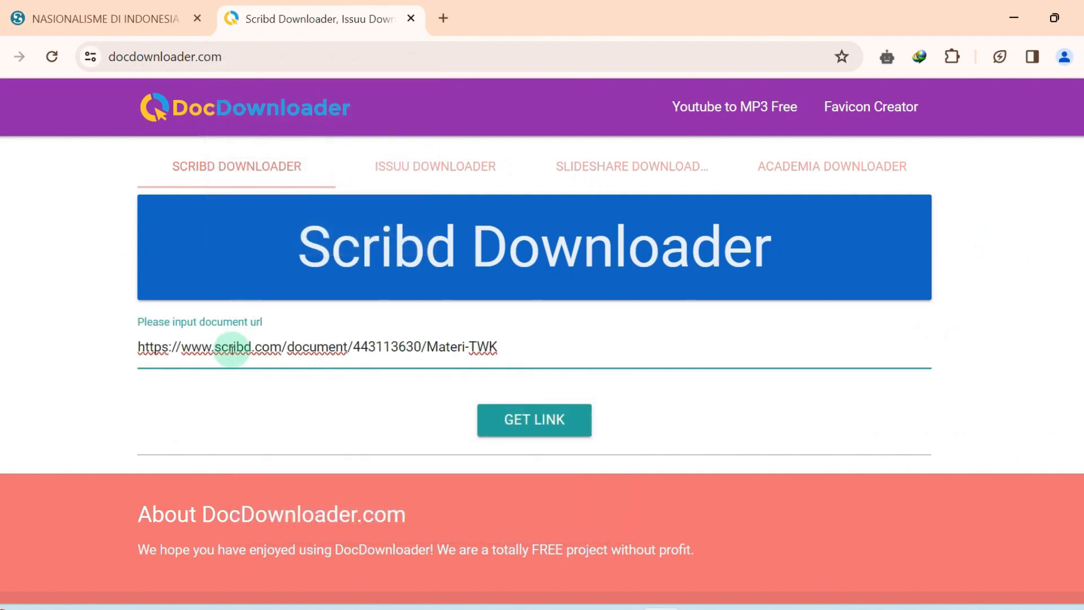
{"action": "left_click", "coordinate": [536, 422]}
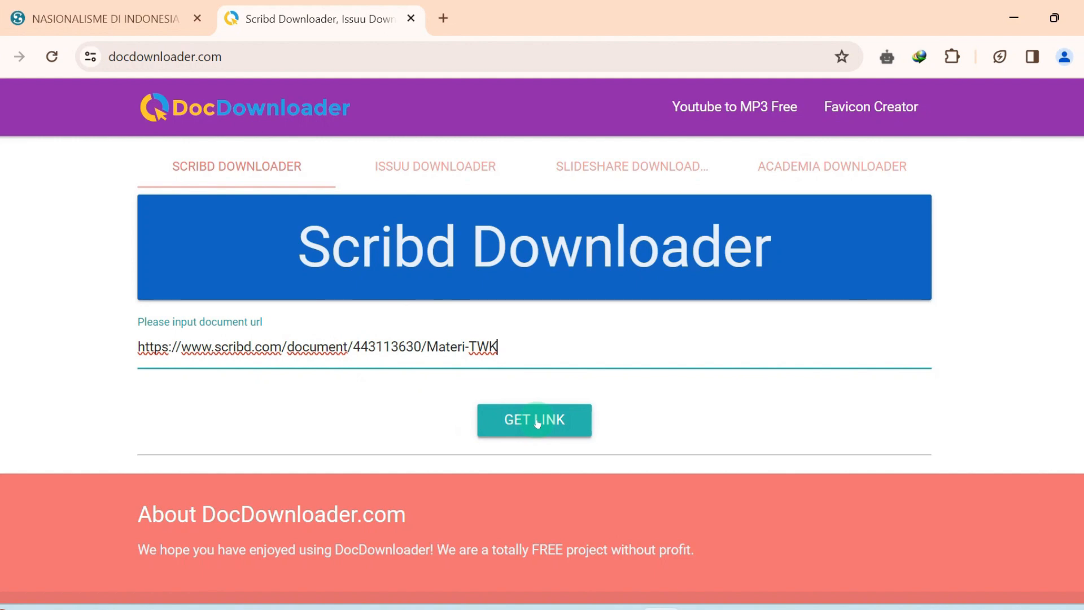
{"action": "left_click", "coordinate": [537, 422]}
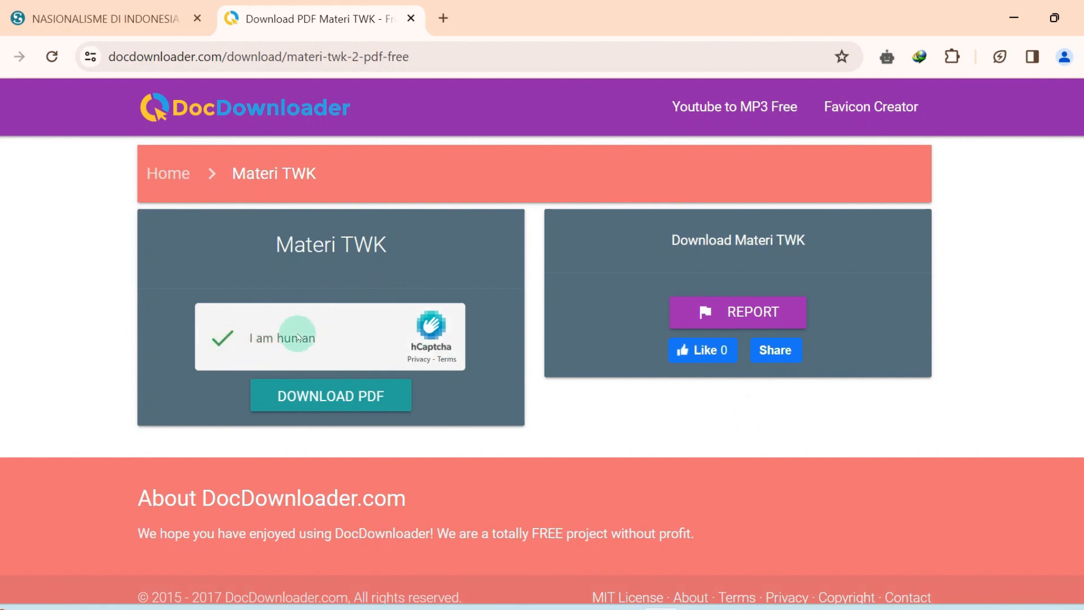
Step: Request the PDF of Materi TWK and go to the download format options on the result page
{"action": "left_click", "coordinate": [317, 401]}
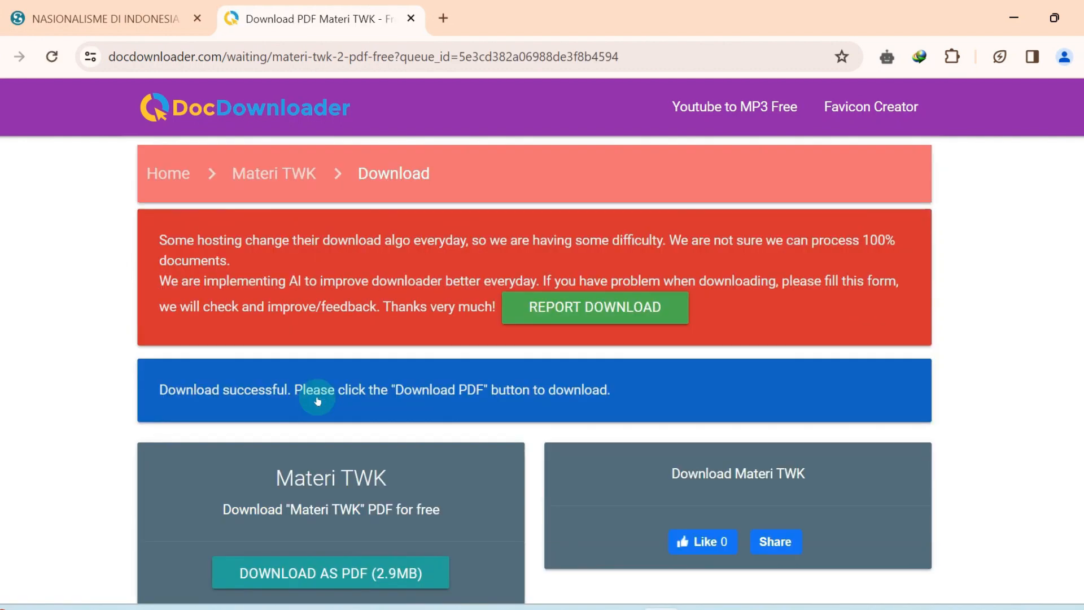
{"action": "scroll", "coordinate": [317, 401], "scroll_direction": "down", "scroll_amount": 2}
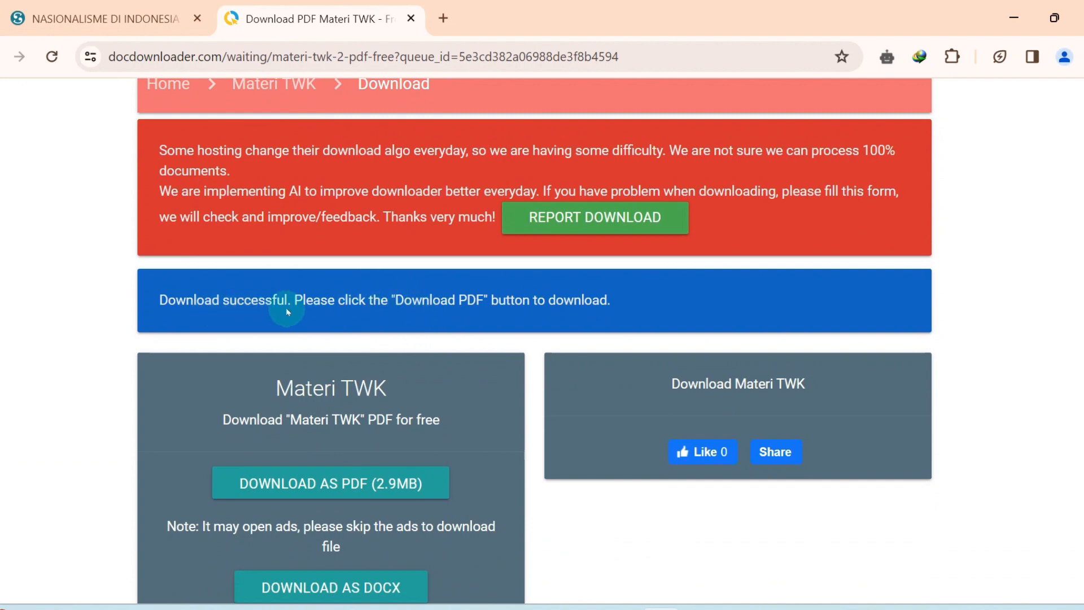
{"action": "scroll", "coordinate": [424, 350], "scroll_direction": "down", "scroll_amount": 2}
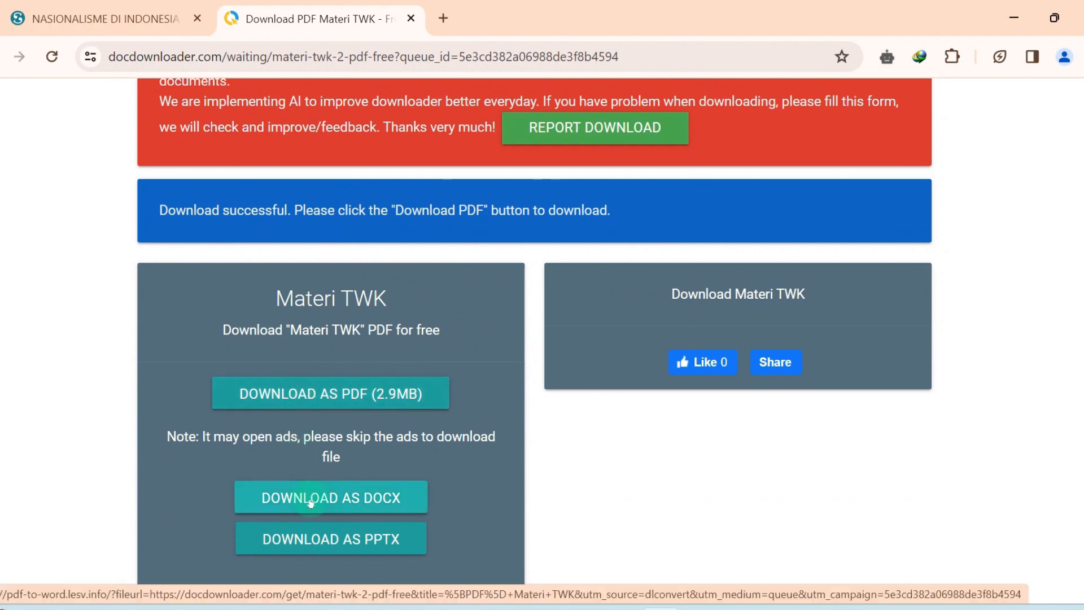
{"action": "left_click", "coordinate": [340, 553]}
{"action": "left_click", "coordinate": [330, 523]}
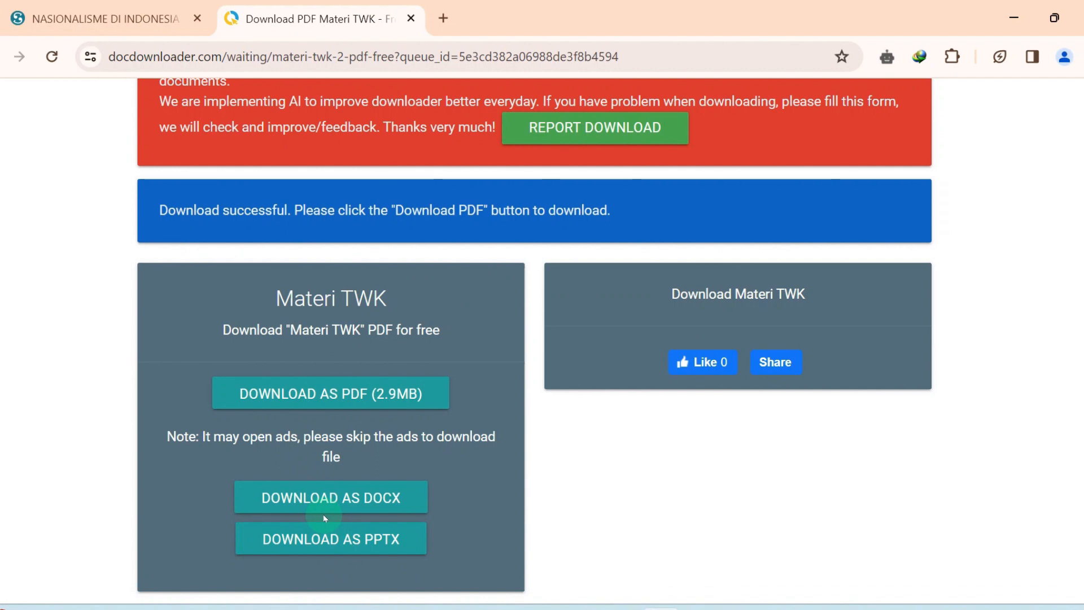
Step: Download Materi TWK as a PDF, saving it as pdf-materi-twk_compress.pdf in Downloads\Documents
{"action": "left_click", "coordinate": [307, 398]}
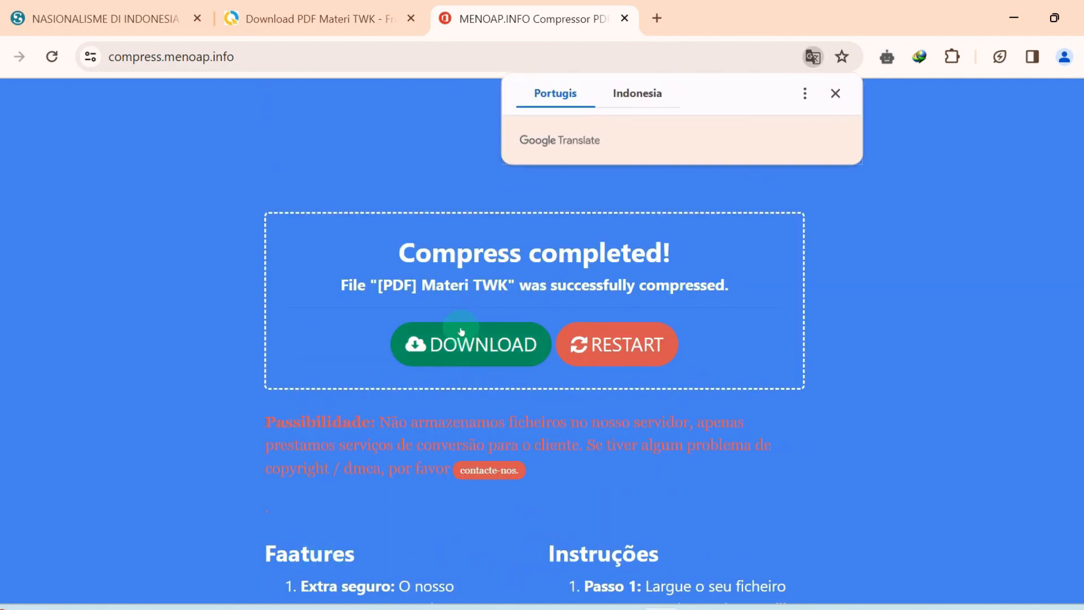
{"action": "left_click", "coordinate": [493, 348]}
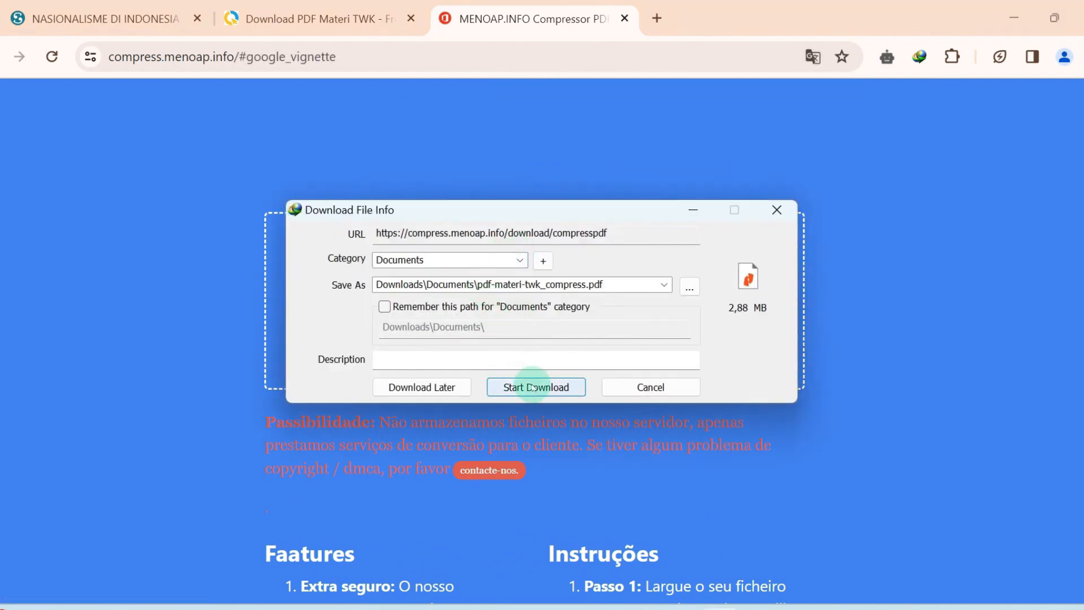
{"action": "left_click", "coordinate": [532, 387]}
Step: Open the downloaded pdf-materi-twk_compress file from the Documents folder and look through its first page
{"action": "left_click", "coordinate": [263, 195]}
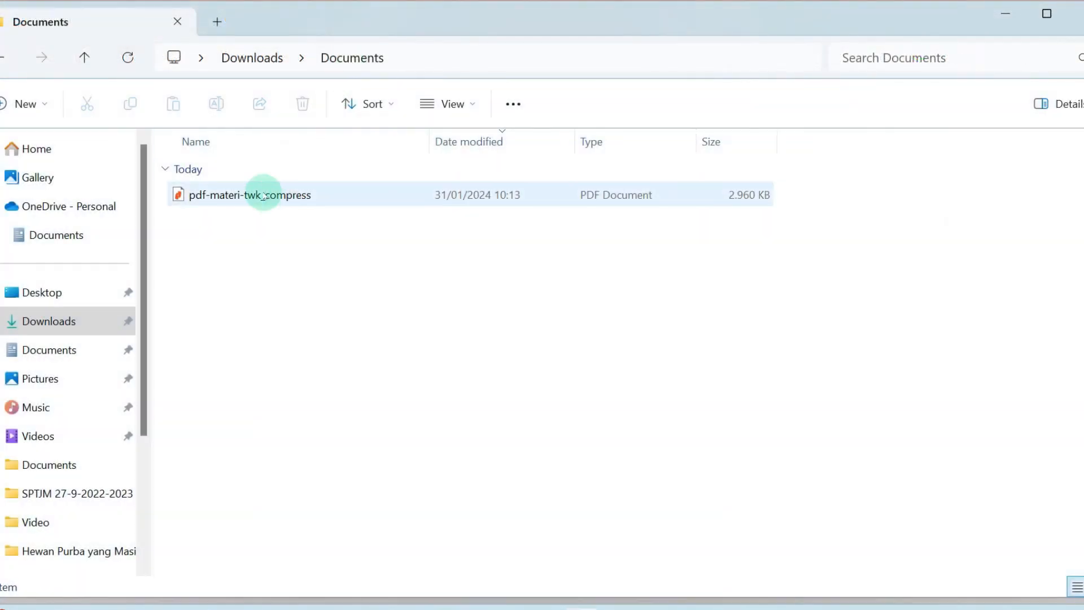
{"action": "double_click", "coordinate": [264, 195]}
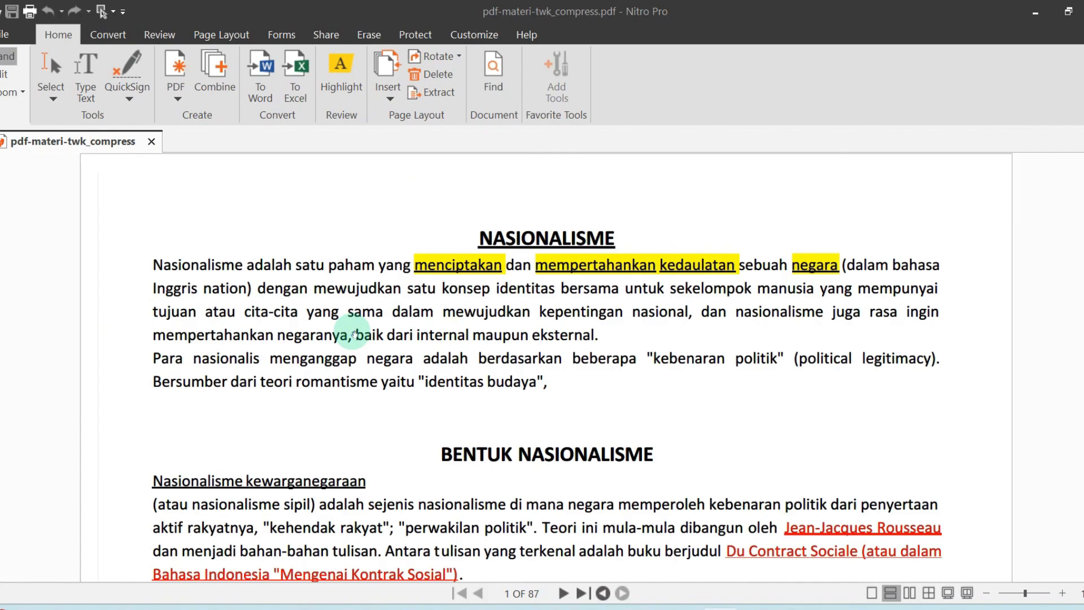
{"action": "scroll", "coordinate": [380, 350], "scroll_direction": "down", "scroll_amount": 1}
{"action": "scroll", "coordinate": [380, 351], "scroll_direction": "down", "scroll_amount": 3}
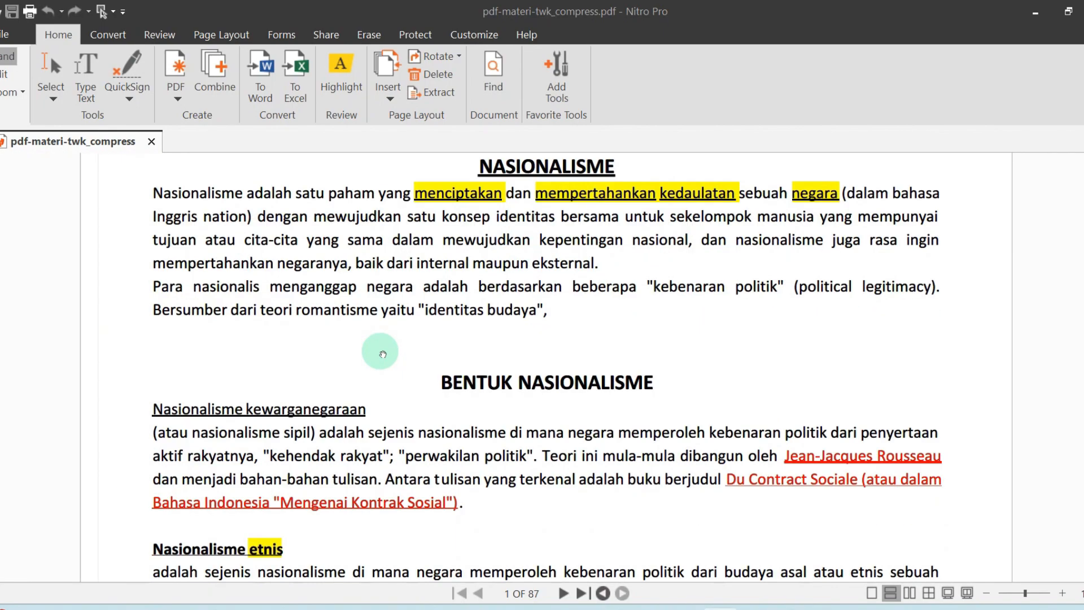
{"action": "scroll", "coordinate": [383, 354], "scroll_direction": "down", "scroll_amount": 8}
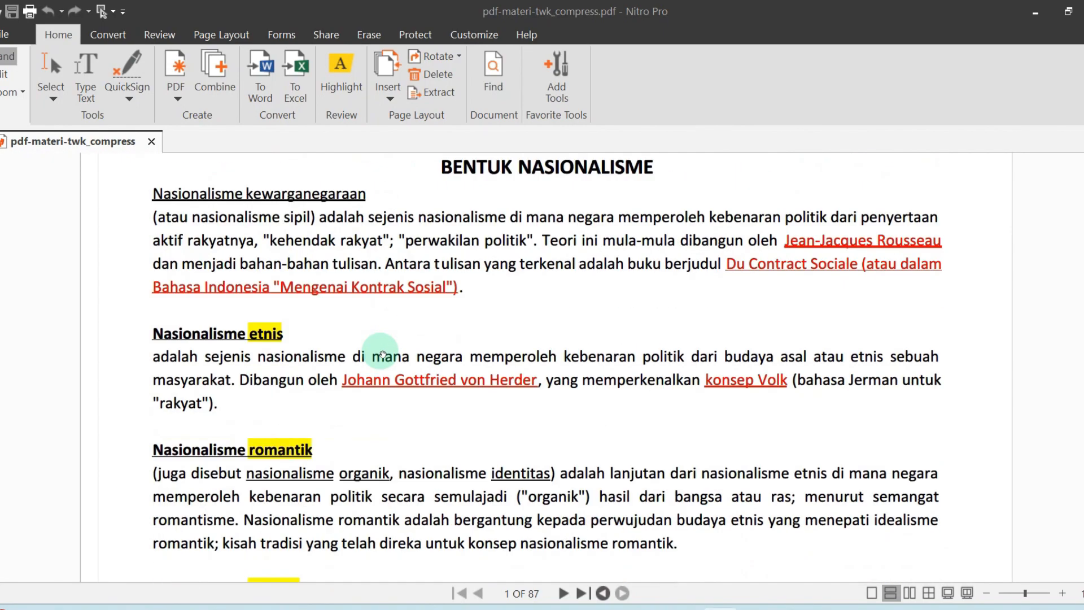
{"action": "scroll", "coordinate": [383, 354], "scroll_direction": "down", "scroll_amount": 2}
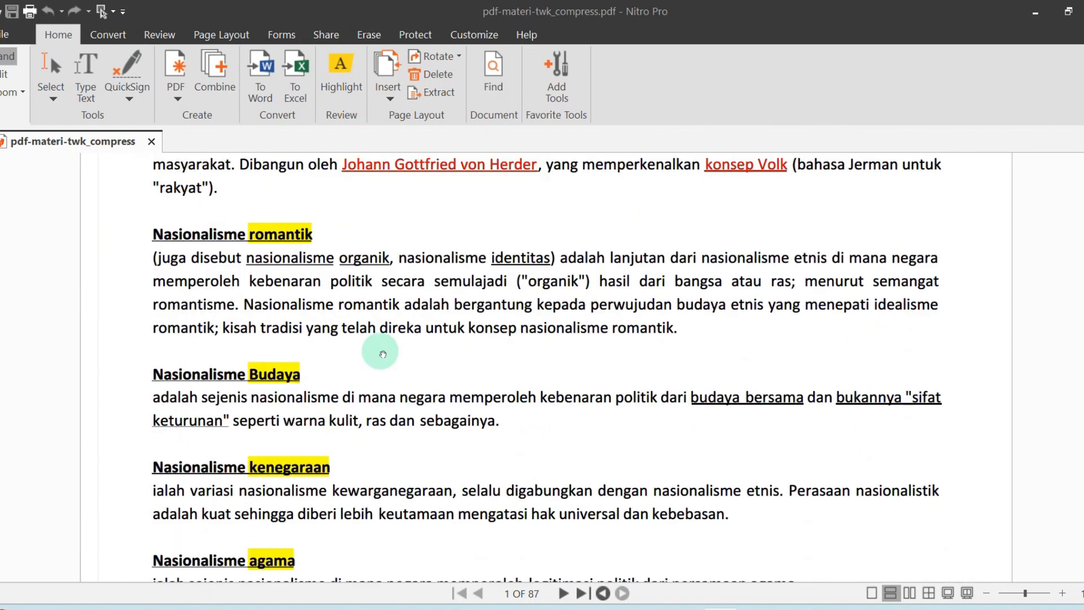